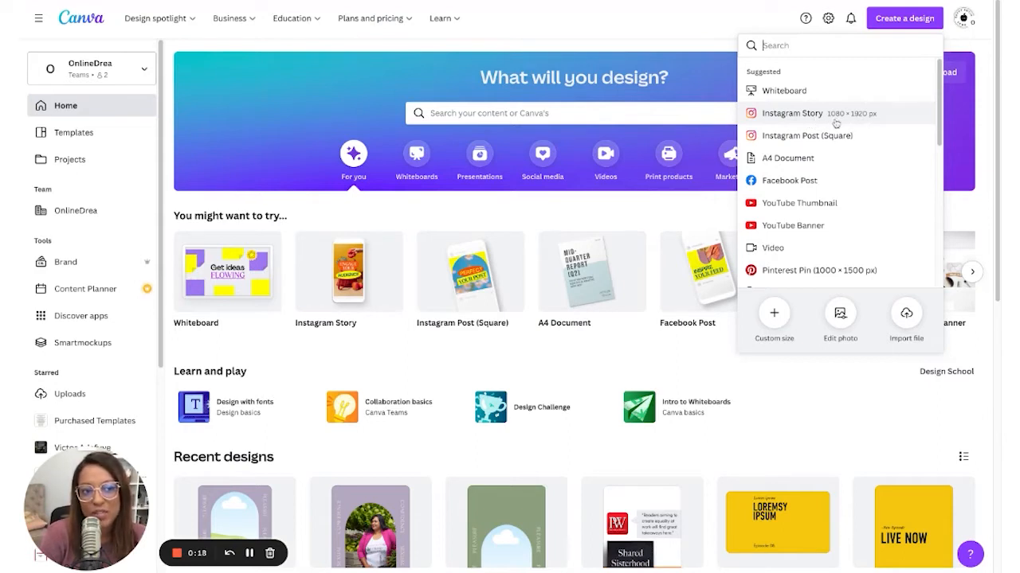
- Create a new blank Instagram Story design at 1080 × 1920 px
click(898, 123)
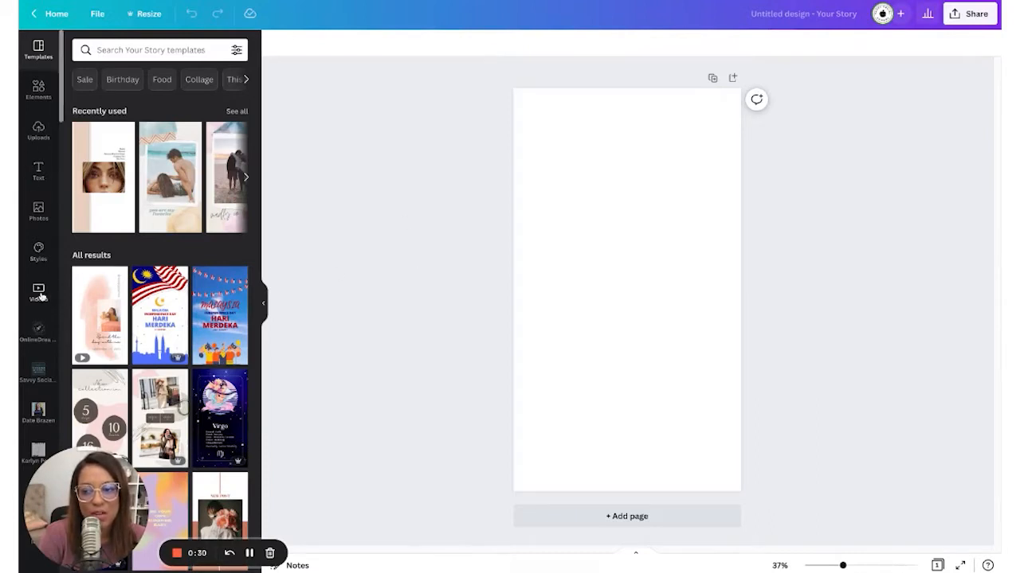
scroll(44, 300, down, 5)
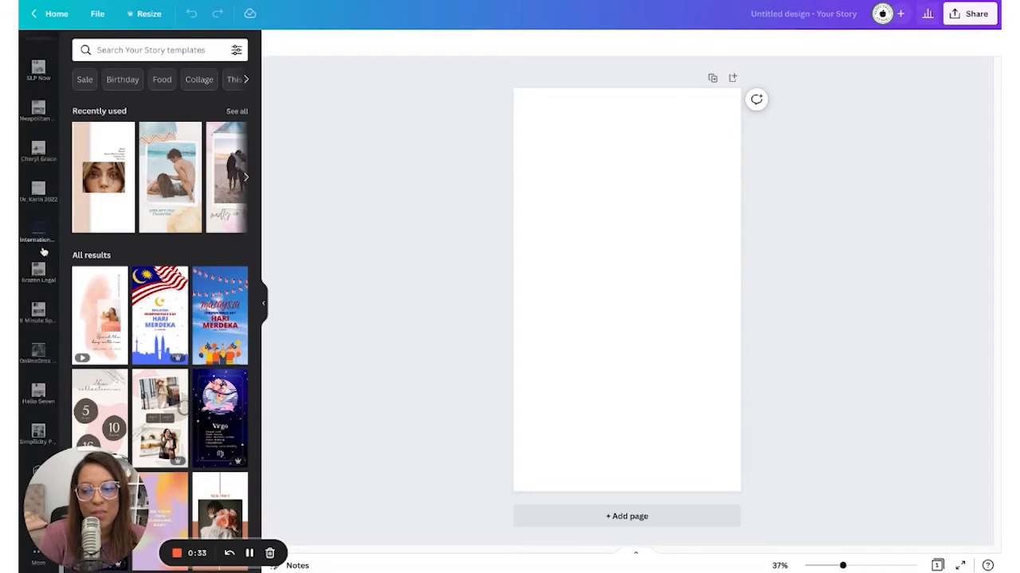
drag(91, 559, 151, 417)
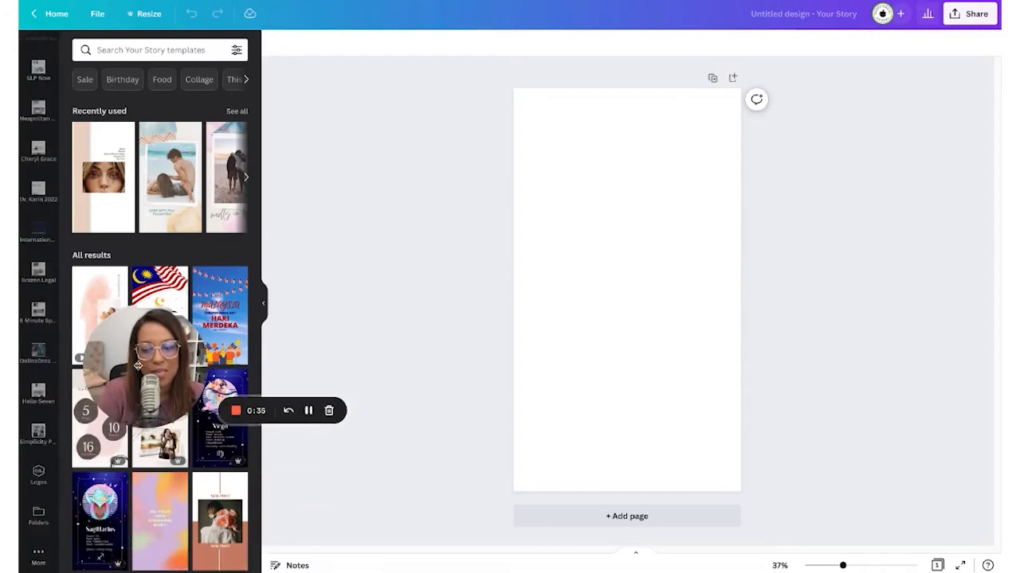
drag(165, 351, 140, 365)
scroll(48, 319, down, 5)
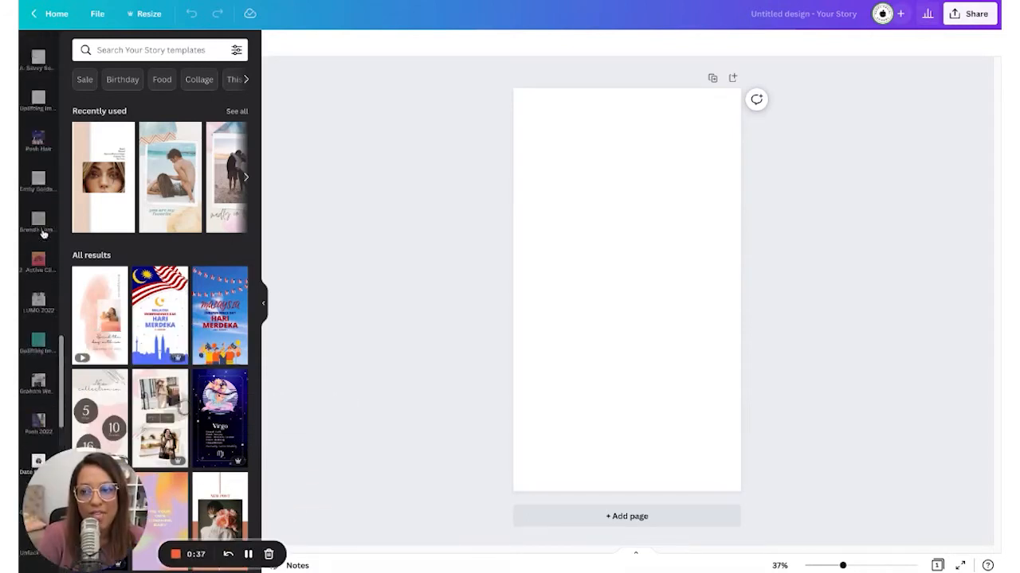
scroll(43, 231, up, 10)
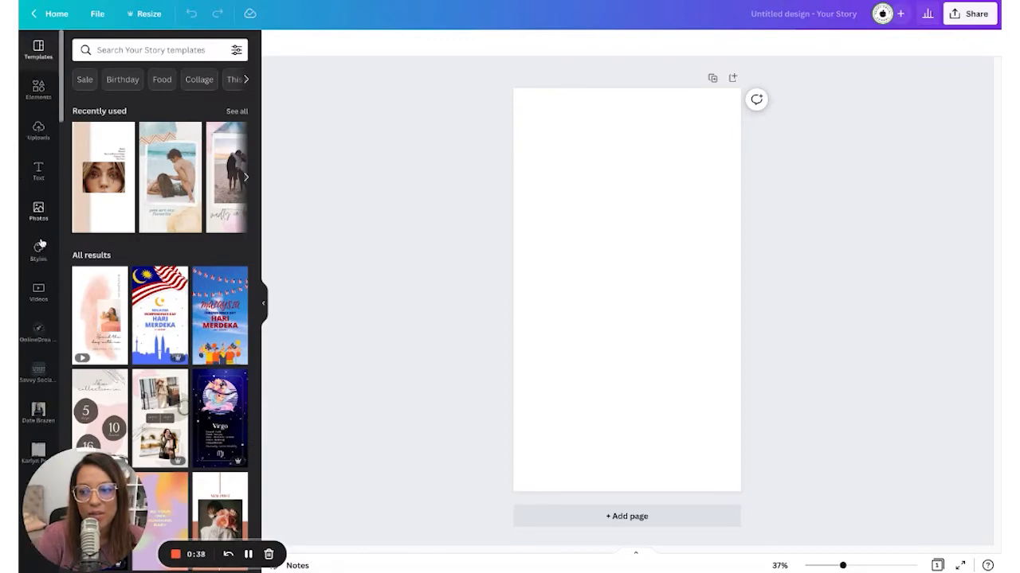
- Fill the page with the aerial bridge stock clip, then add a square shape from Elements
click(38, 291)
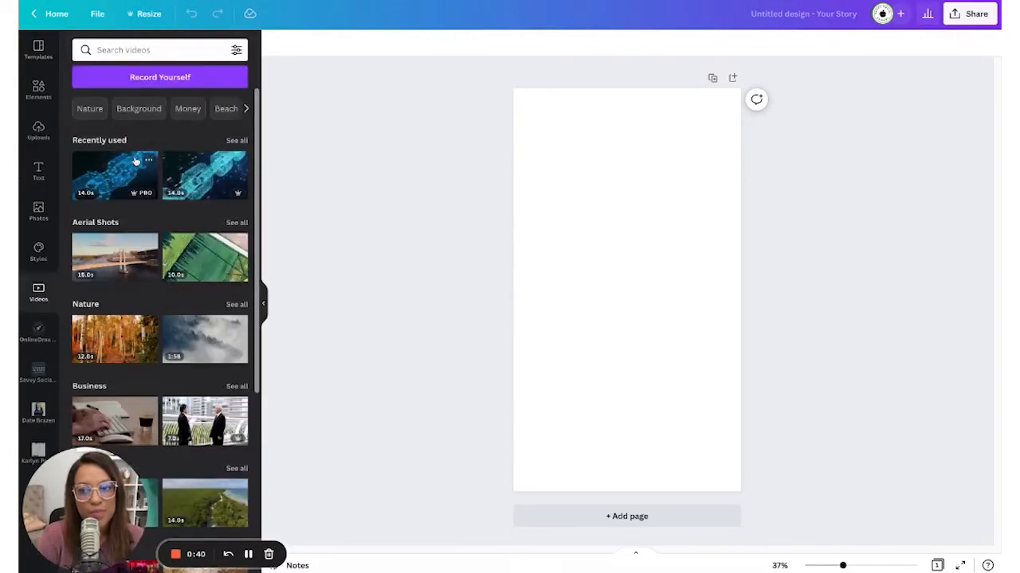
click(116, 267)
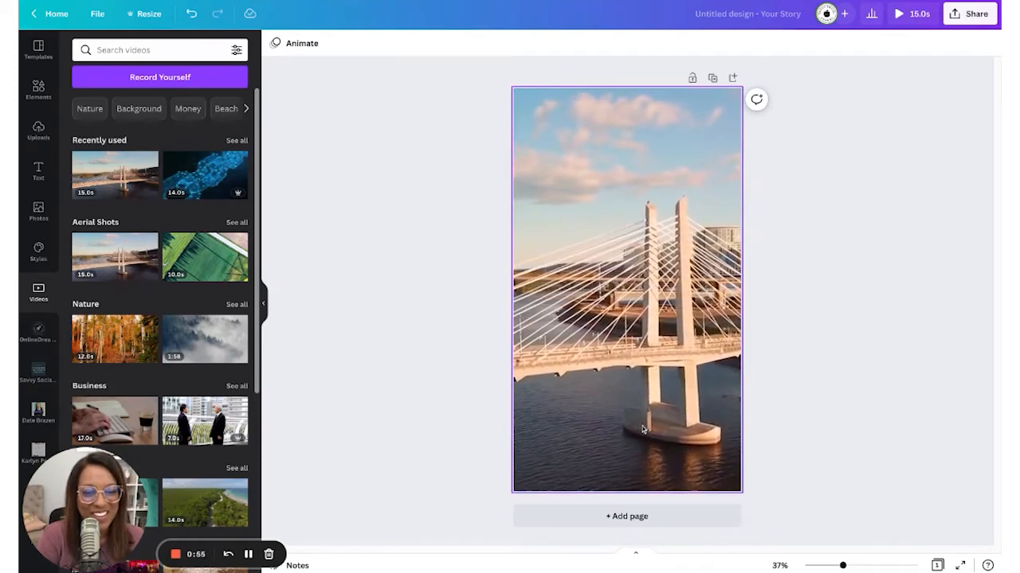
click(50, 100)
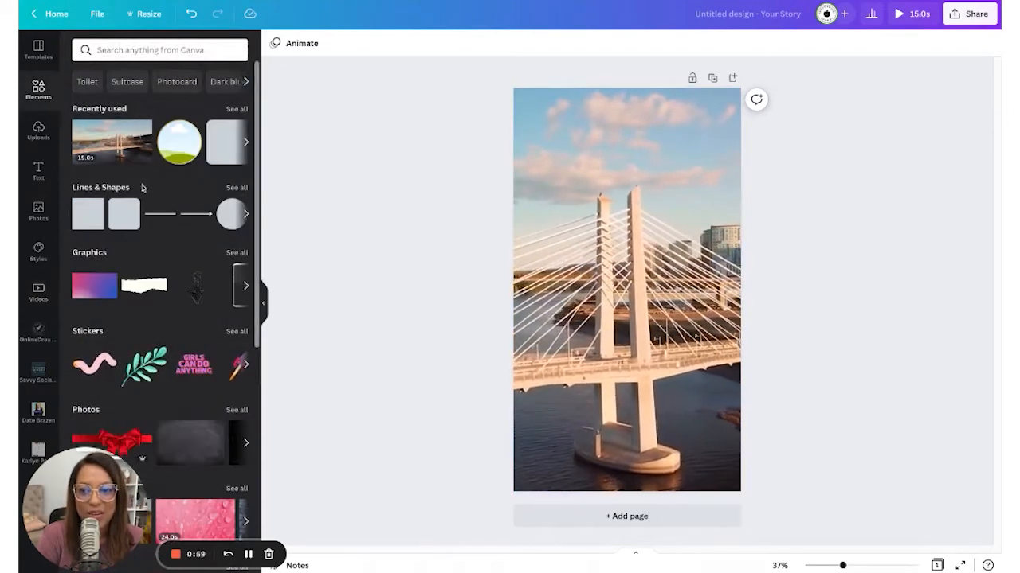
click(87, 213)
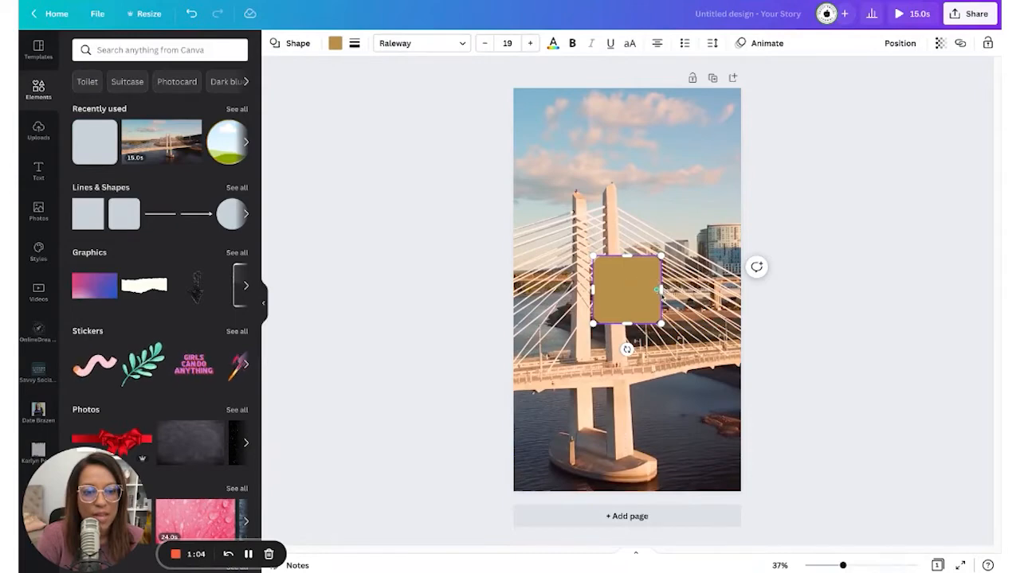
- Stretch the square into a wide, centred rectangle and give it a white fill
drag(661, 324, 710, 290)
mouse_move(626, 323)
mouse_down()
mouse_move(626, 335)
mouse_move(630, 319)
mouse_up()
click(788, 335)
click(645, 304)
click(335, 44)
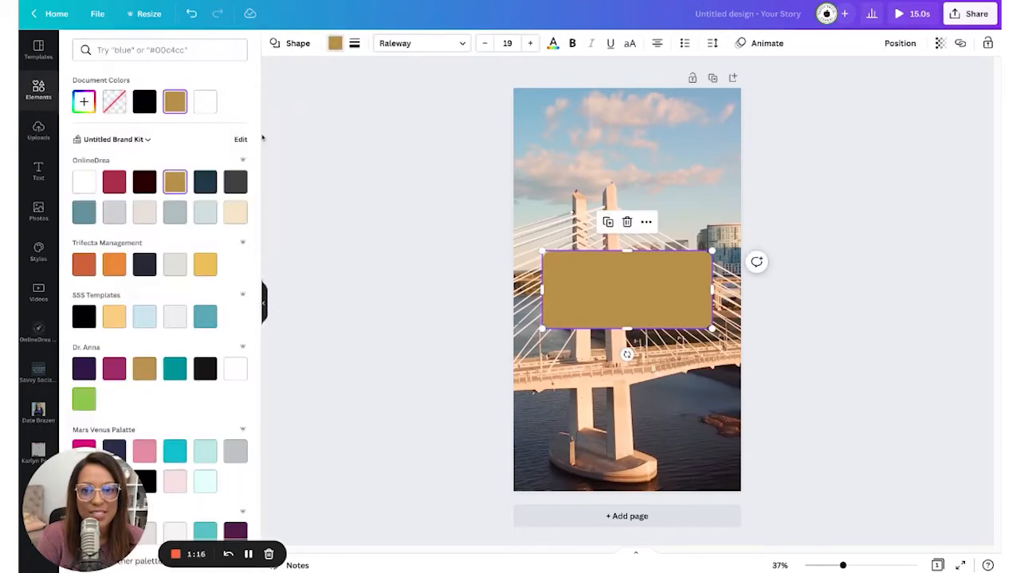
click(84, 181)
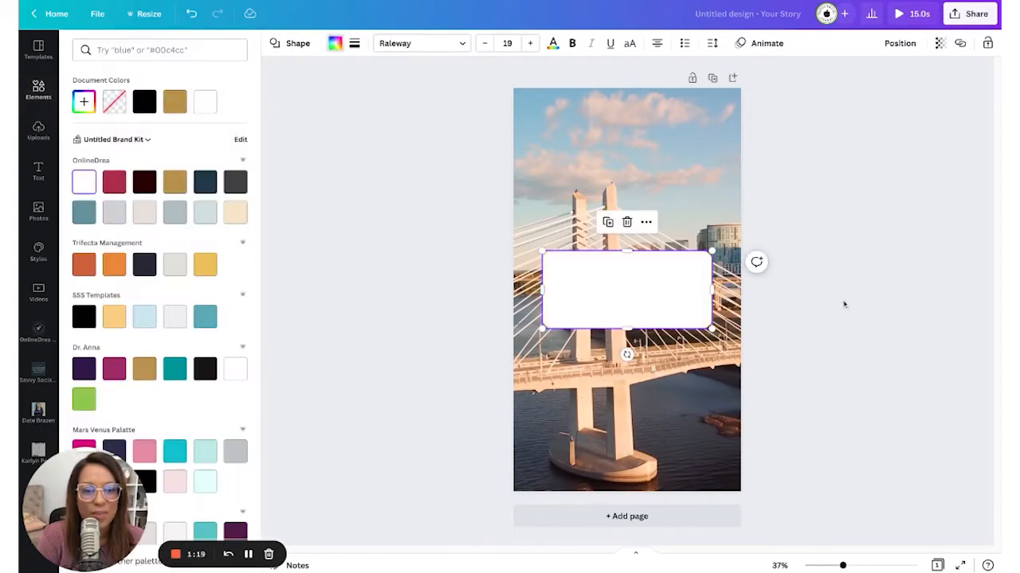
click(654, 285)
click(830, 292)
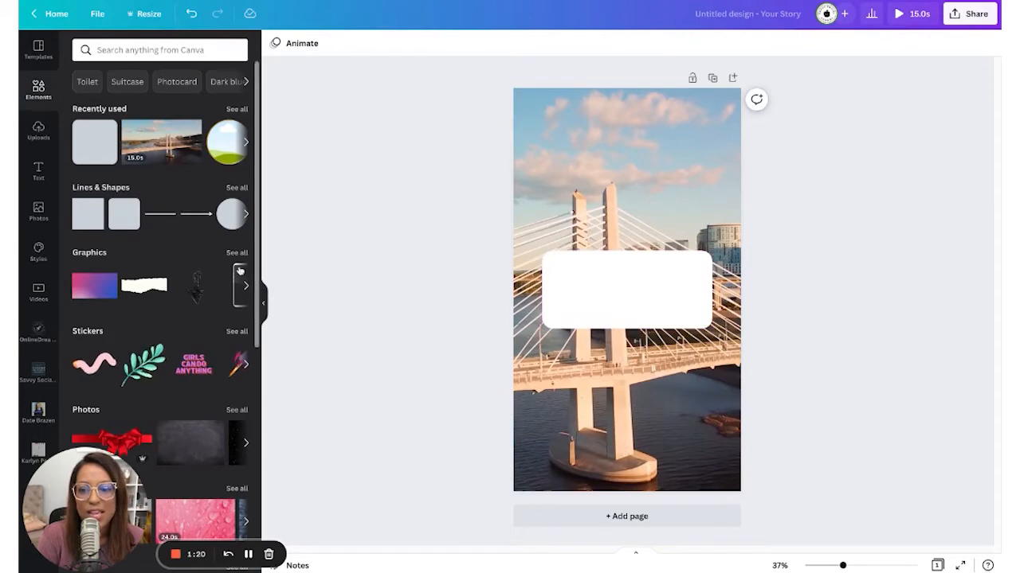
click(167, 49)
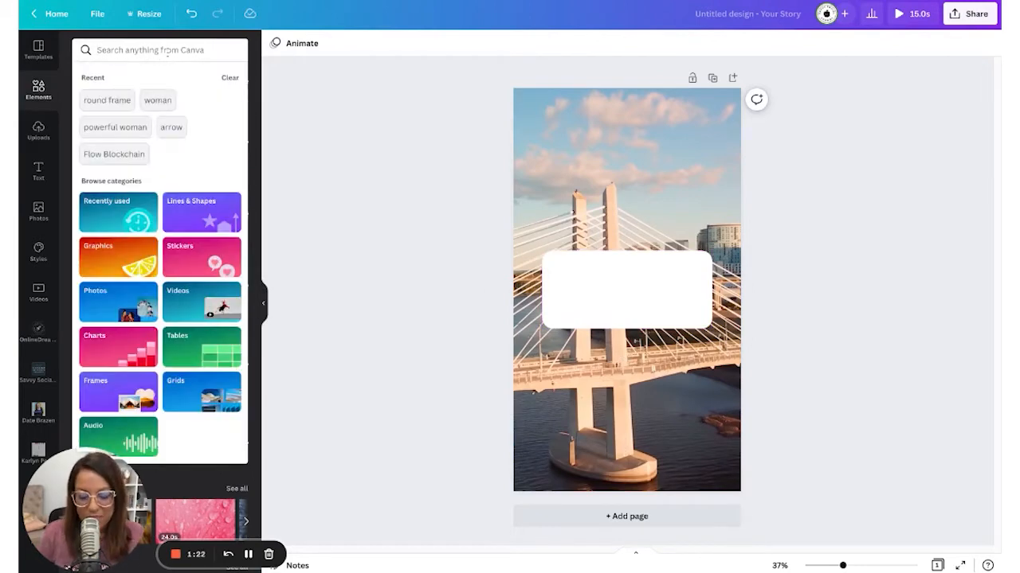
- Search Elements for 'round frame' and place a 203×203 round frame at the card's left
text(round fr)
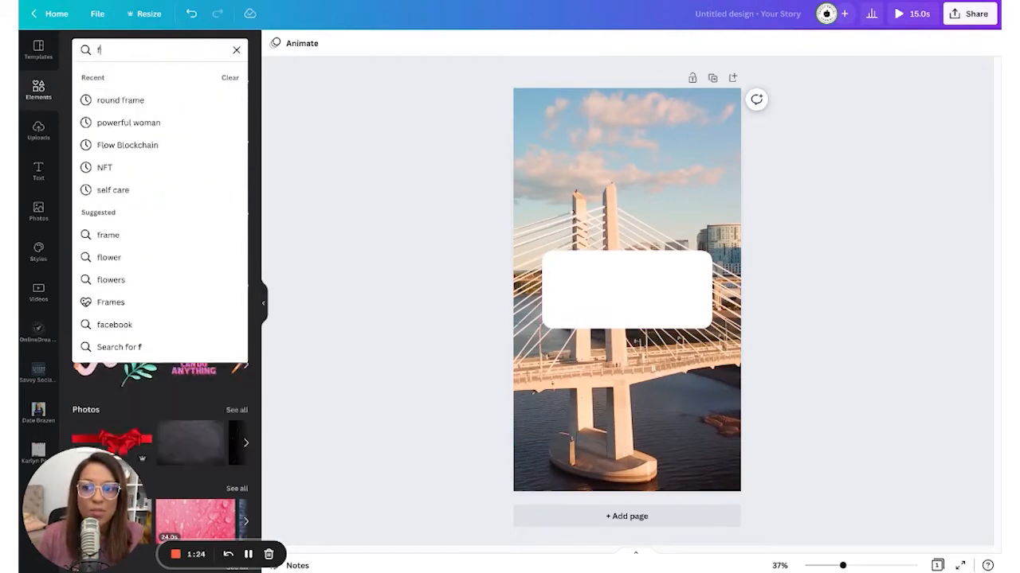
text(am)
key(BackSpace)
key(BackSpace)
key(BackSpace)
text(frame)
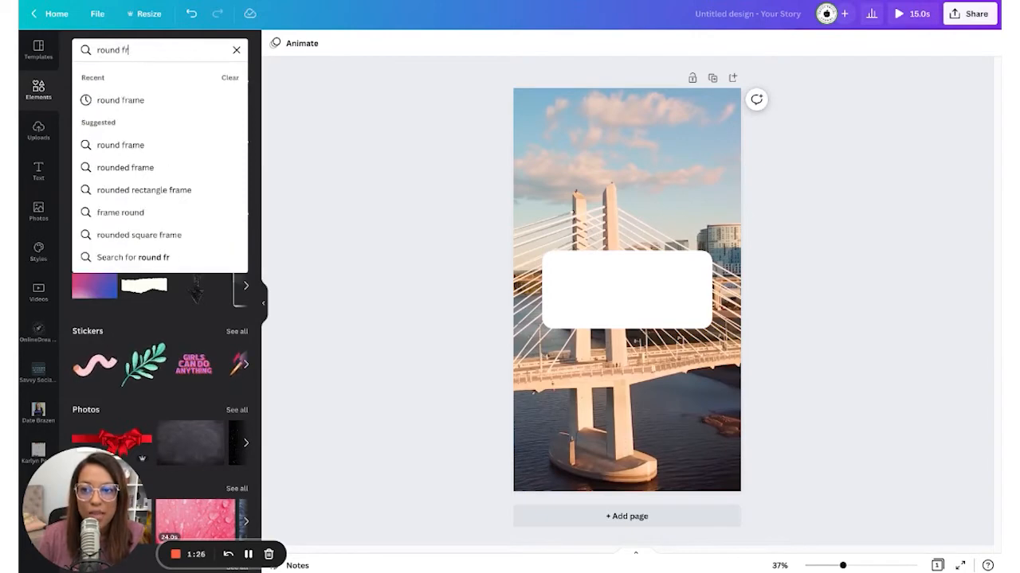
key(Return)
scroll(162, 294, down, 5)
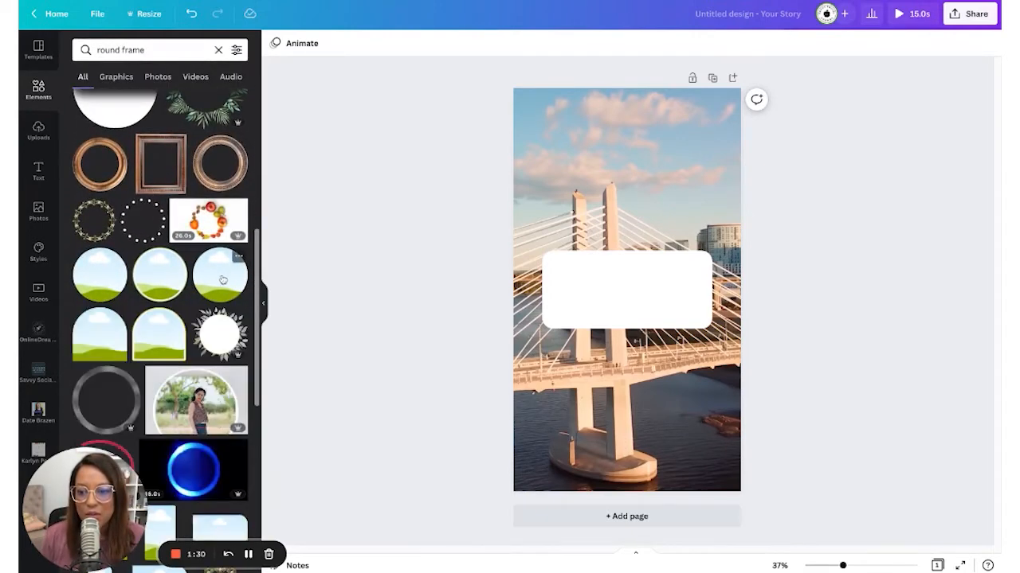
click(221, 287)
drag(683, 348, 587, 290)
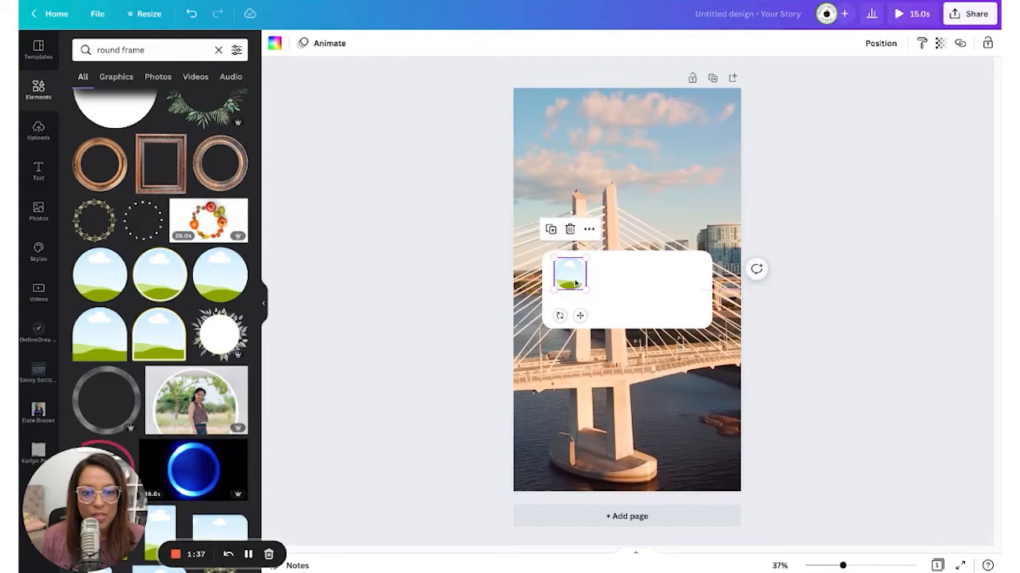
click(451, 294)
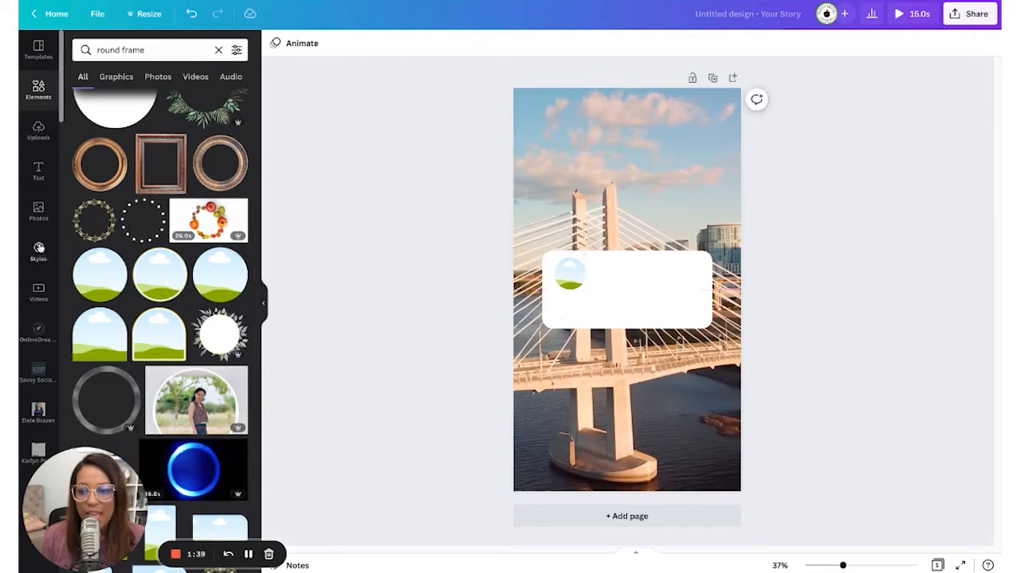
click(43, 180)
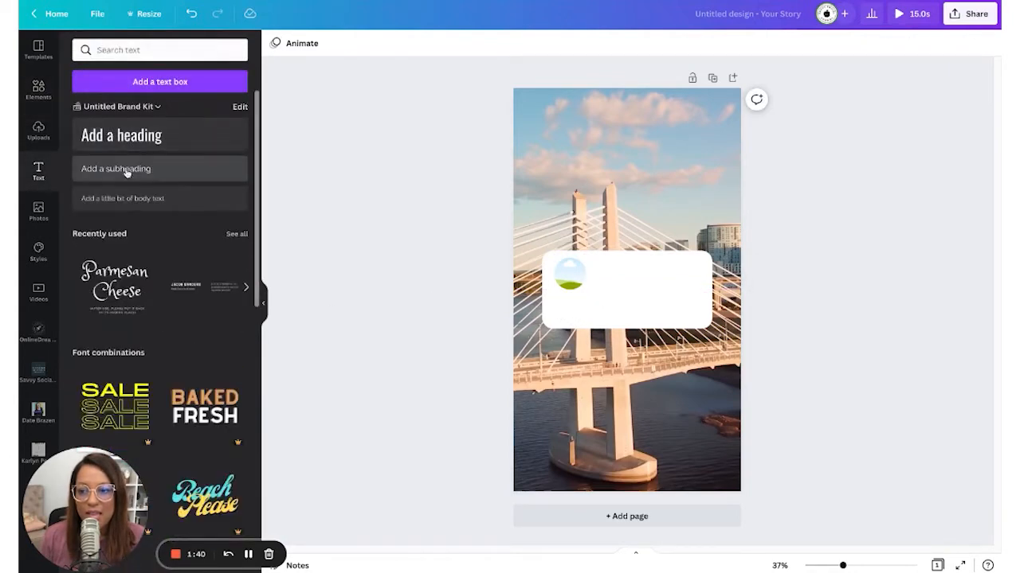
- Centre the handle text, then add a text box with the creator's name widened to one line
click(93, 168)
key(BackSpace)
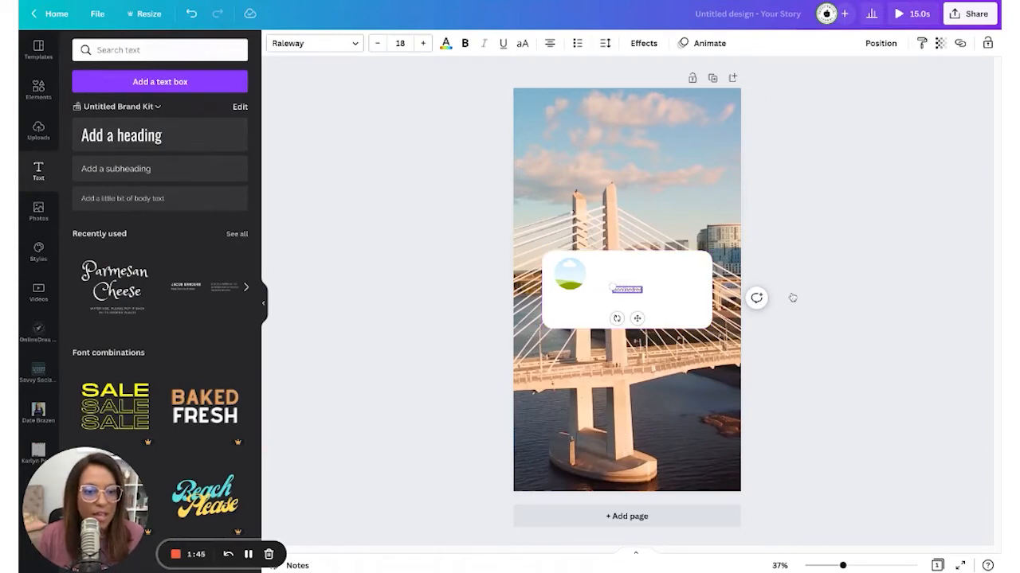
drag(634, 293, 635, 297)
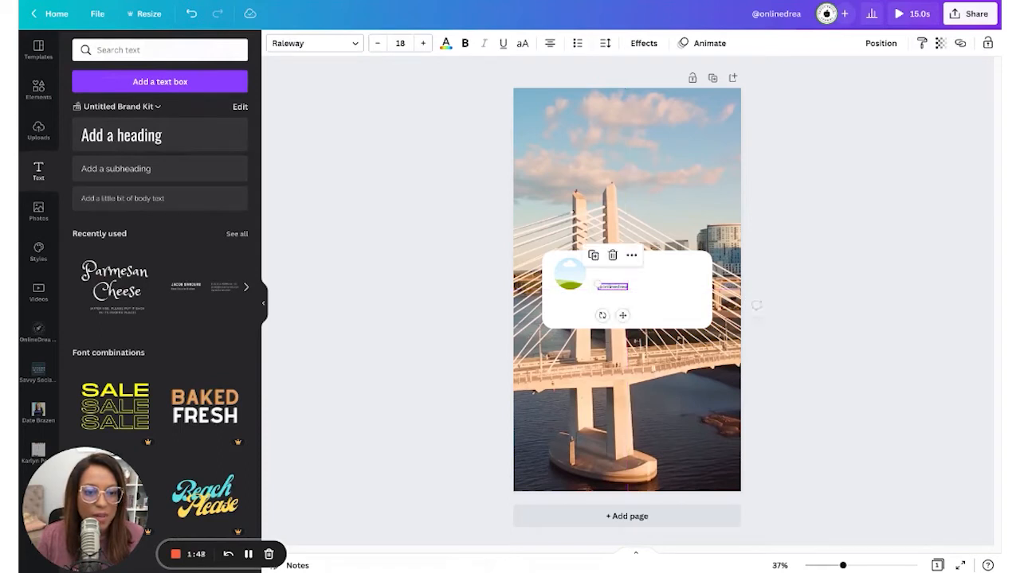
click(143, 168)
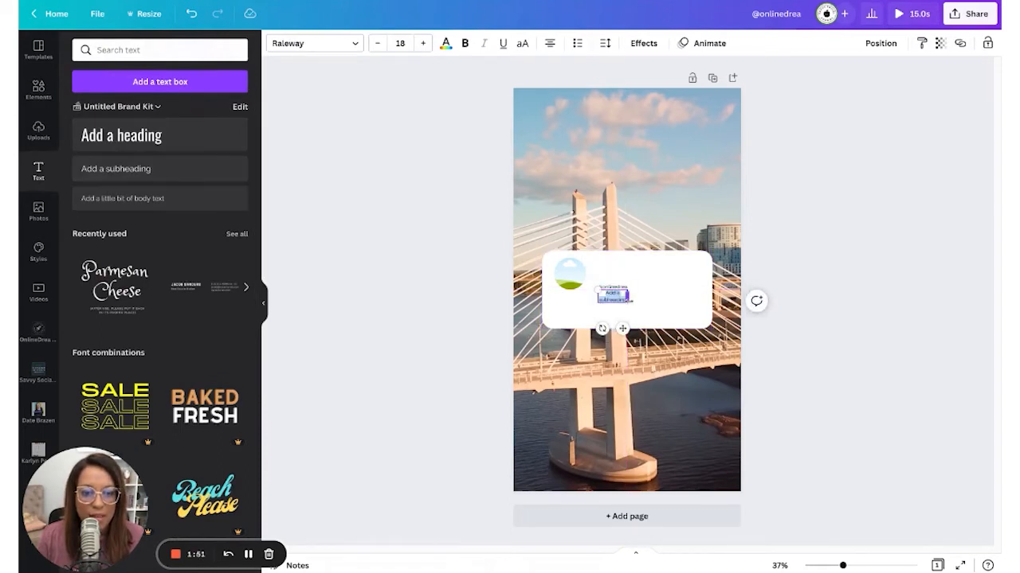
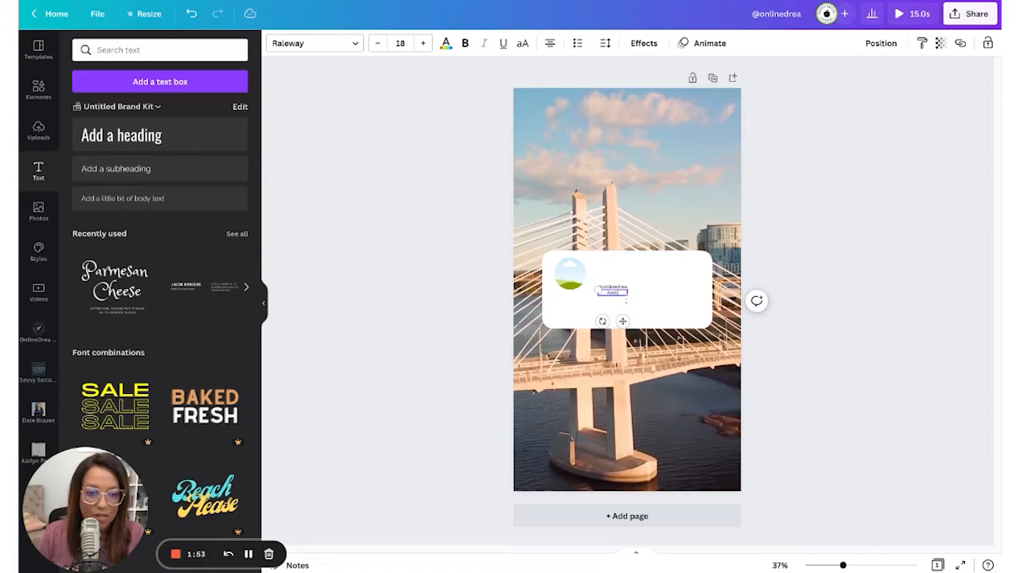
mouse_move(627, 295)
mouse_down()
mouse_move(679, 292)
mouse_move(671, 269)
mouse_move(620, 278)
mouse_move(620, 291)
mouse_up()
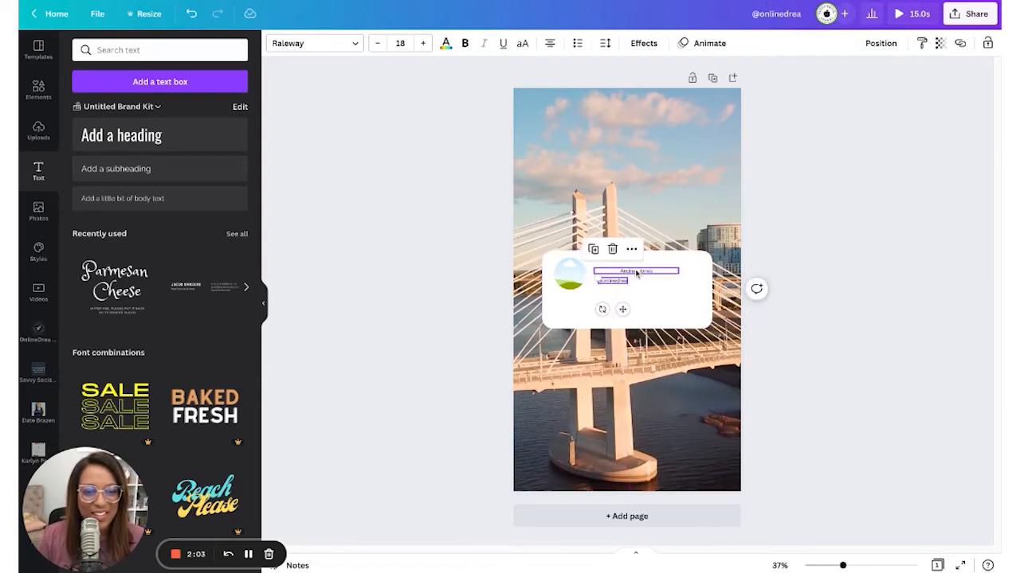
- Make the name bold and increase its font size
click(637, 272)
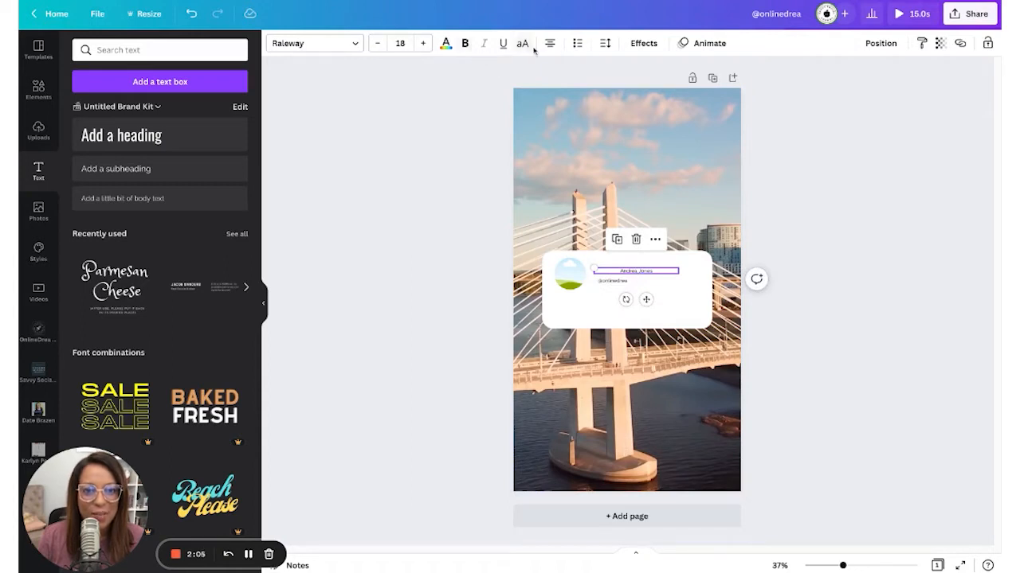
shift+click(612, 279)
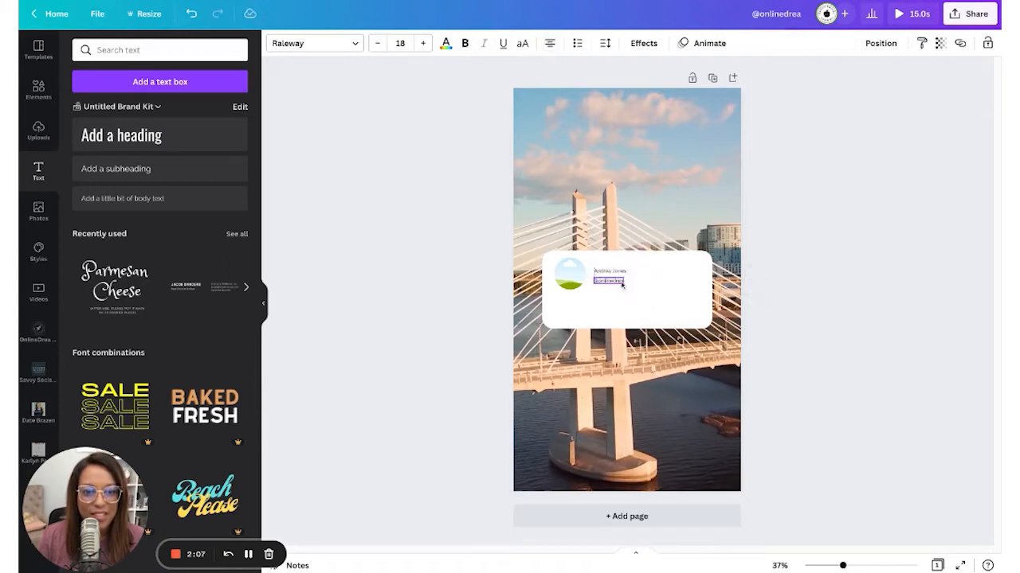
click(616, 274)
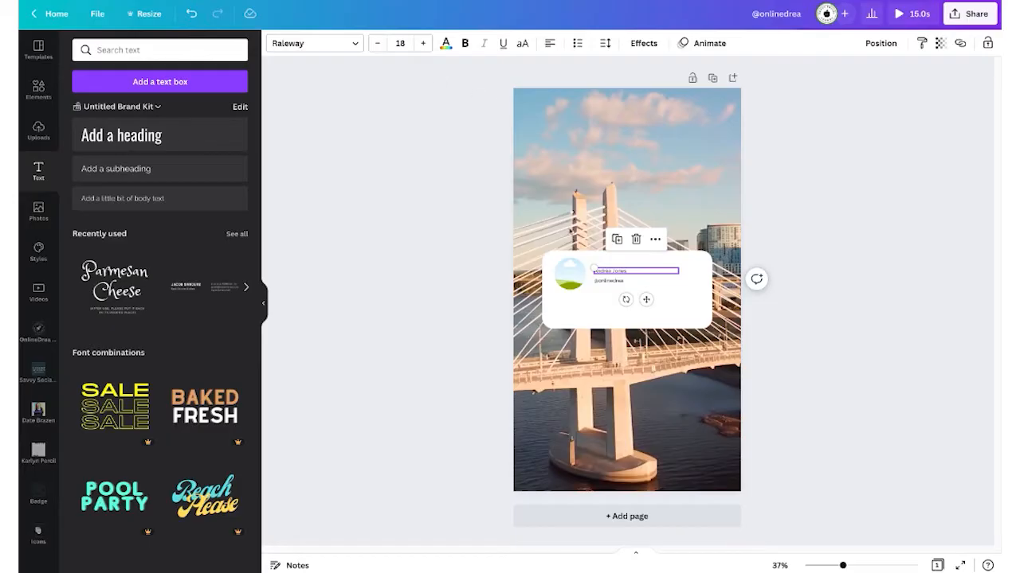
click(603, 273)
click(465, 44)
click(423, 43)
click(423, 43)
click(423, 43)
click(423, 43)
click(423, 43)
click(423, 43)
click(423, 43)
- Enlarge the name to size 37, line the handle up beneath it, and move both up together
click(423, 43)
click(423, 43)
click(423, 43)
click(423, 43)
click(423, 43)
click(423, 43)
click(423, 43)
click(422, 43)
click(423, 43)
click(930, 304)
drag(613, 282, 611, 285)
click(423, 43)
click(423, 43)
click(423, 43)
click(423, 43)
click(422, 43)
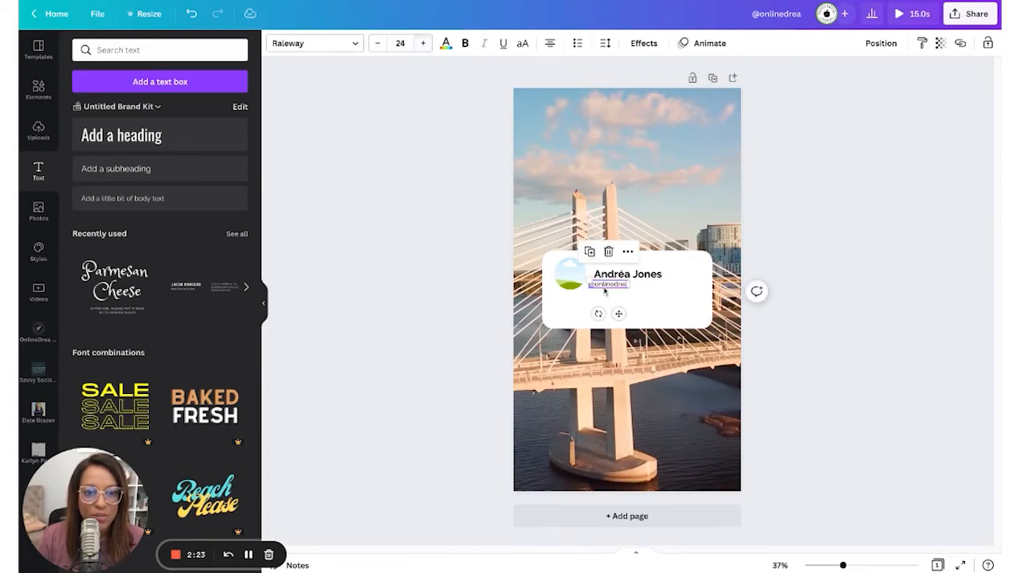
drag(615, 284, 621, 289)
click(865, 269)
click(618, 276)
shift+click(626, 286)
drag(625, 290, 624, 289)
click(414, 2)
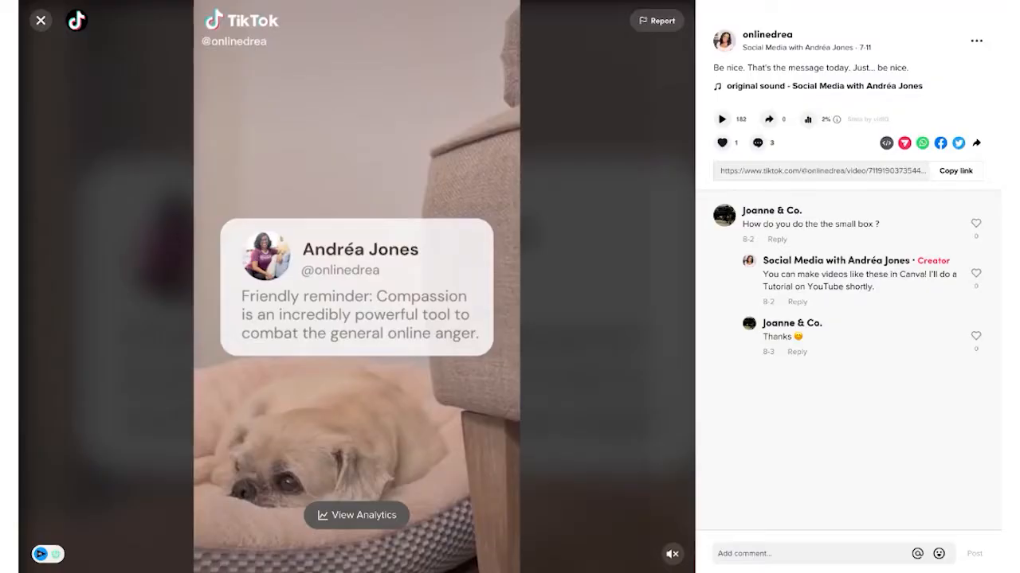
click(335, 2)
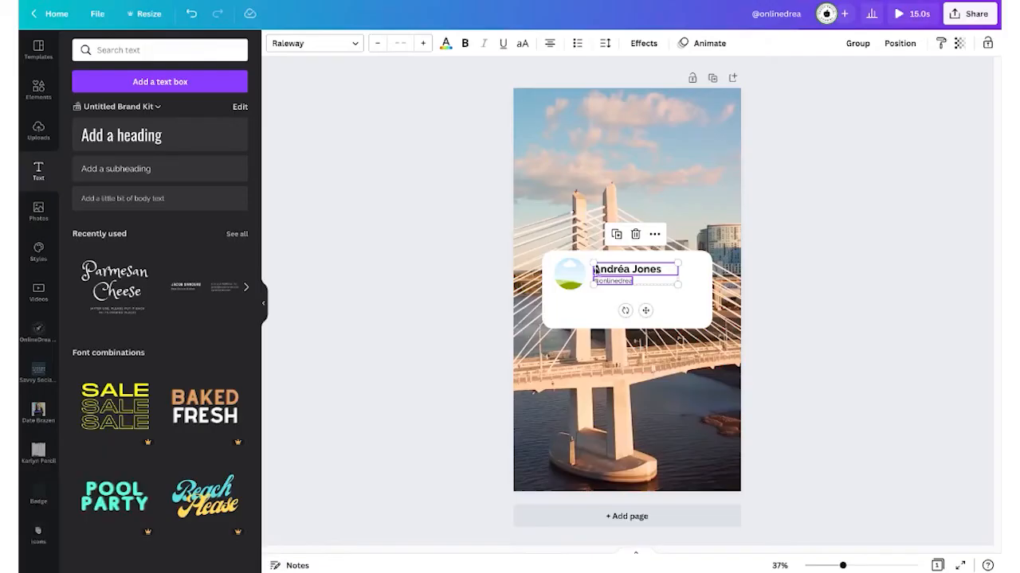
- Add a subheading on the card reading 'Your impactful statement goes here. Keep it short and sweet!'
click(830, 312)
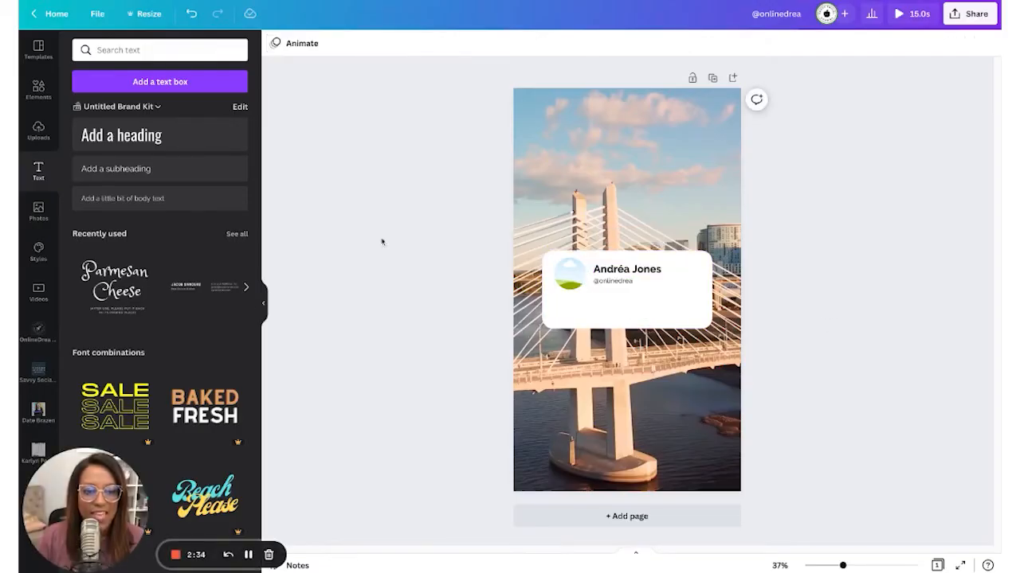
click(199, 170)
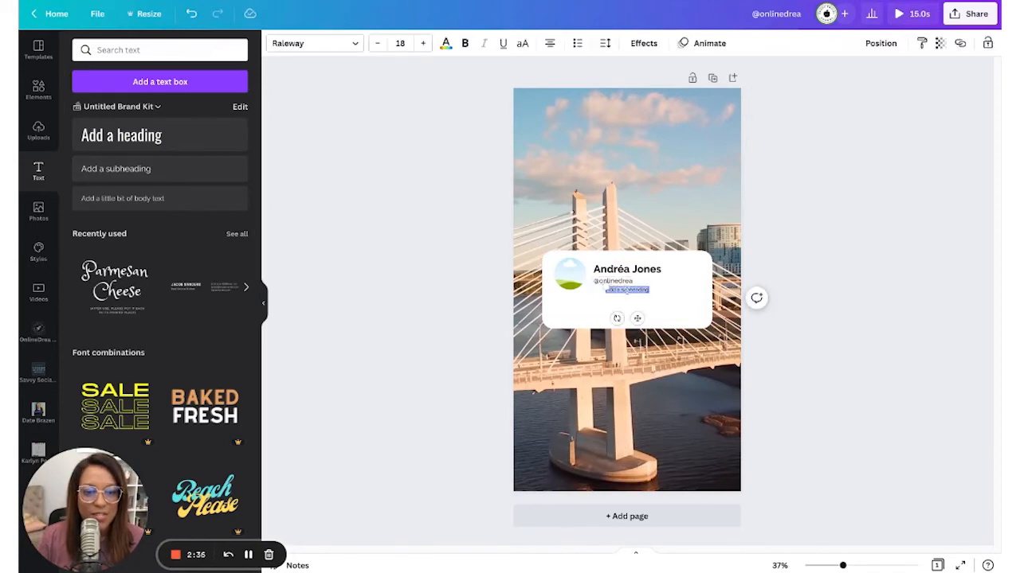
drag(645, 288, 645, 298)
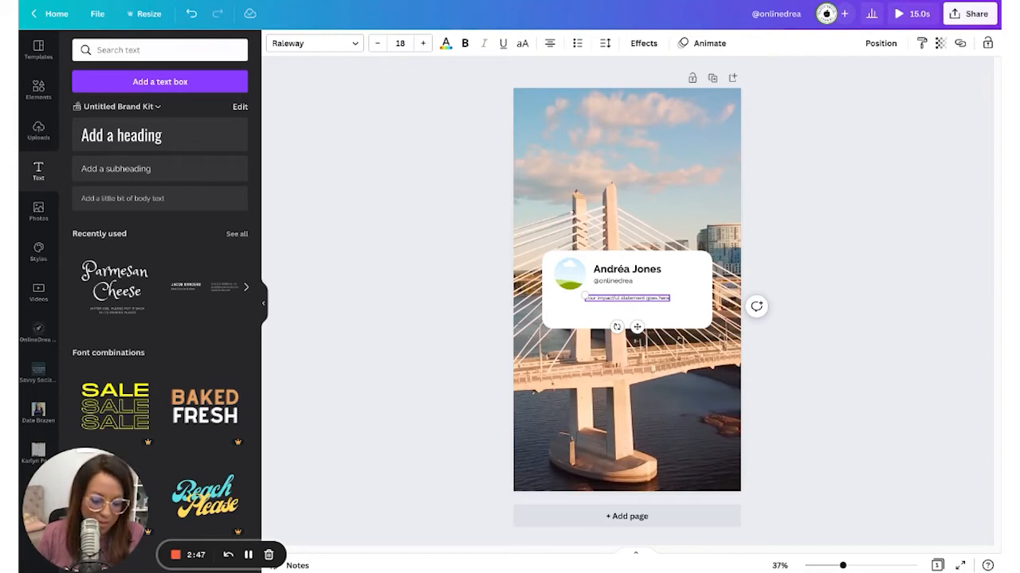
text(eep it short and sweet)
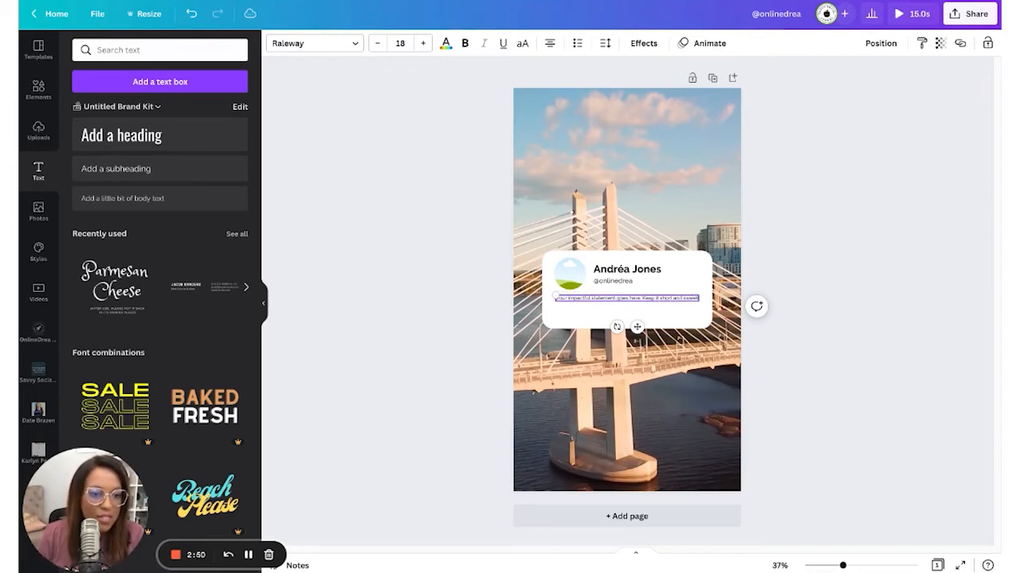
- Enlarge the statement to size 28, wrap it onto two lines, and centre the box
key(ctrl+a)
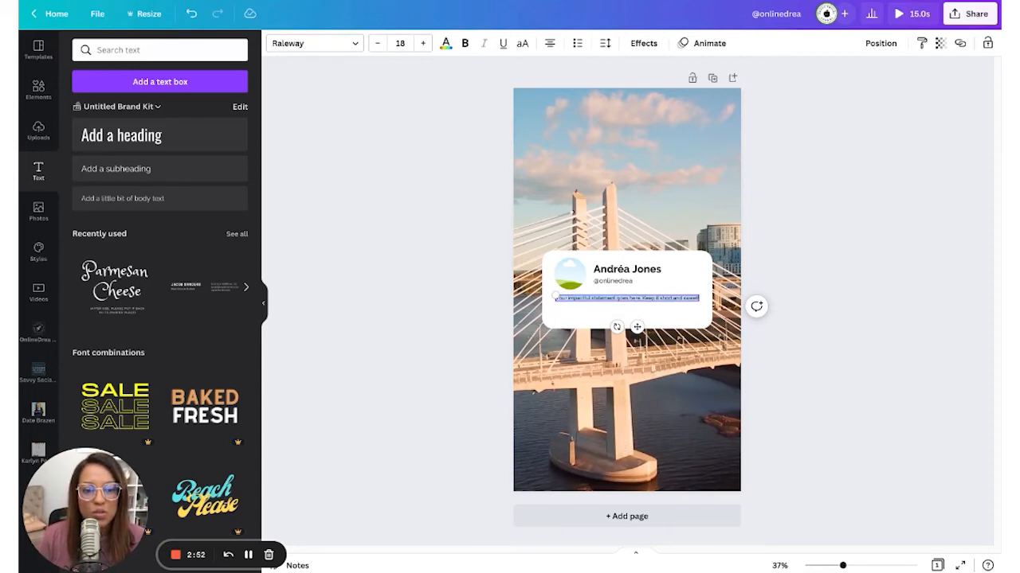
click(423, 43)
click(422, 43)
click(423, 43)
click(423, 43)
click(423, 43)
click(423, 43)
click(423, 43)
click(423, 43)
click(427, 46)
click(496, 270)
click(567, 306)
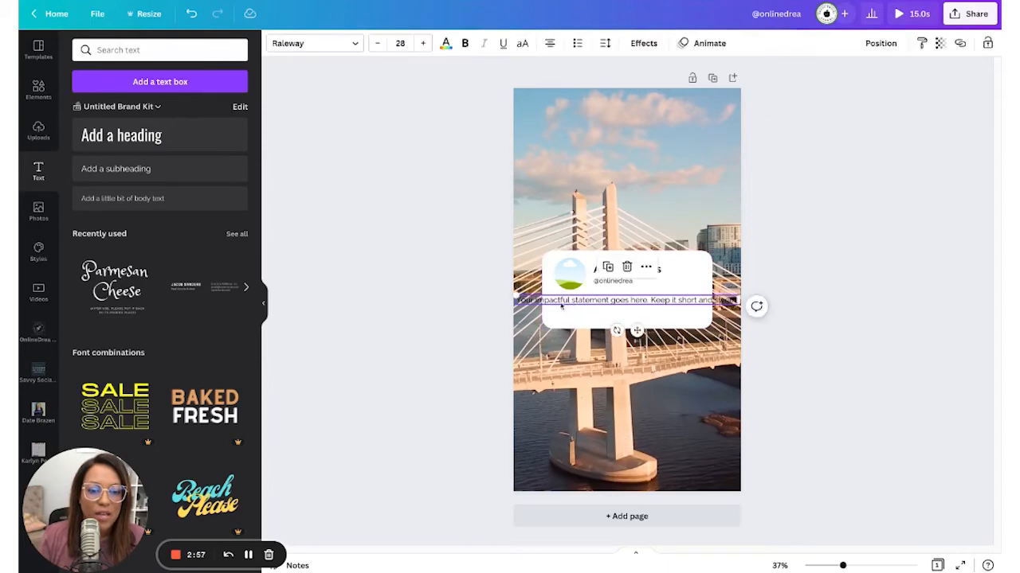
drag(510, 300, 599, 301)
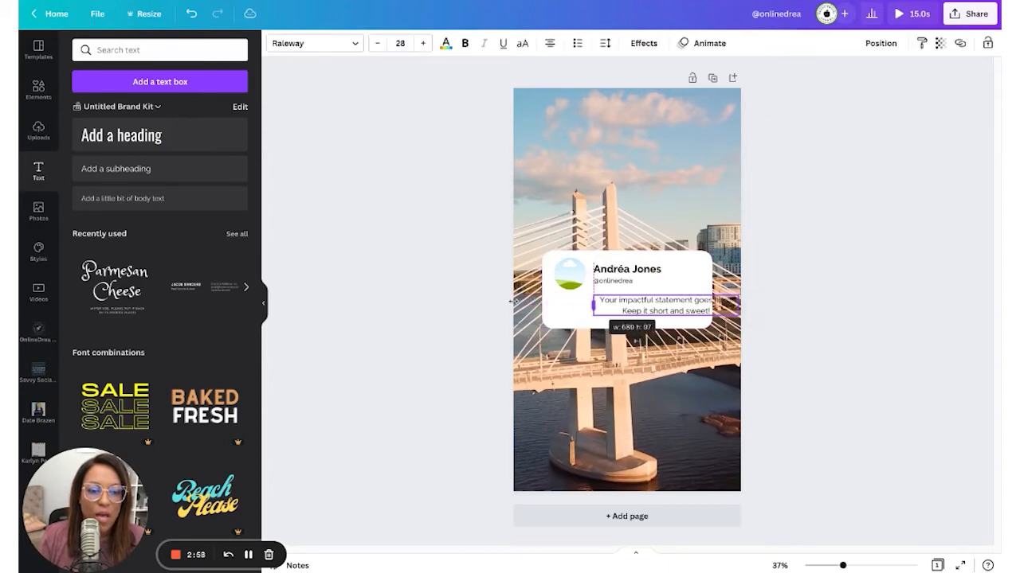
drag(694, 306, 651, 308)
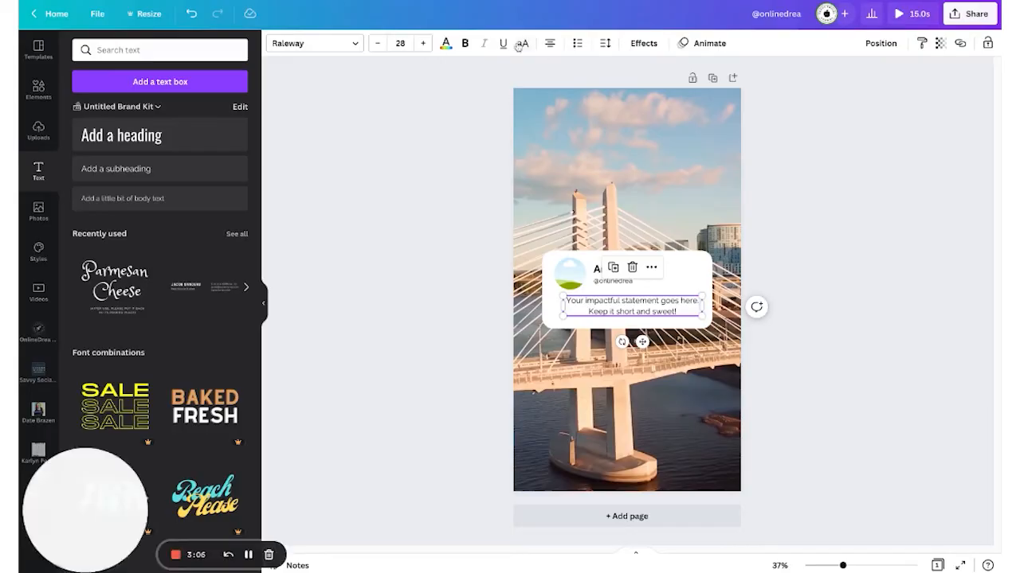
- Left-align the statement text on the card
click(549, 43)
click(908, 272)
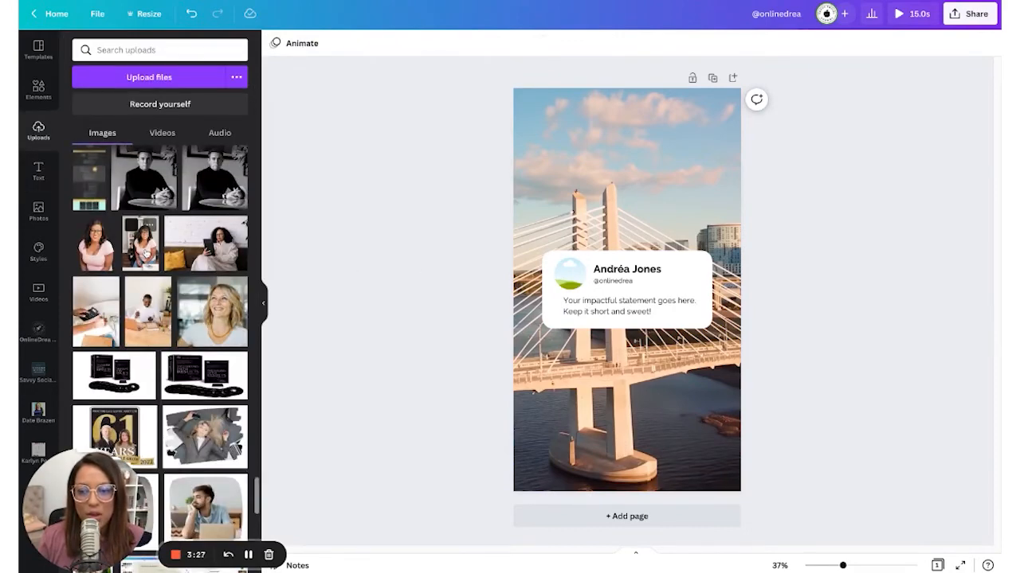
- Drop the portrait photo into the circle frame and play the 15-second story preview
drag(145, 254, 570, 274)
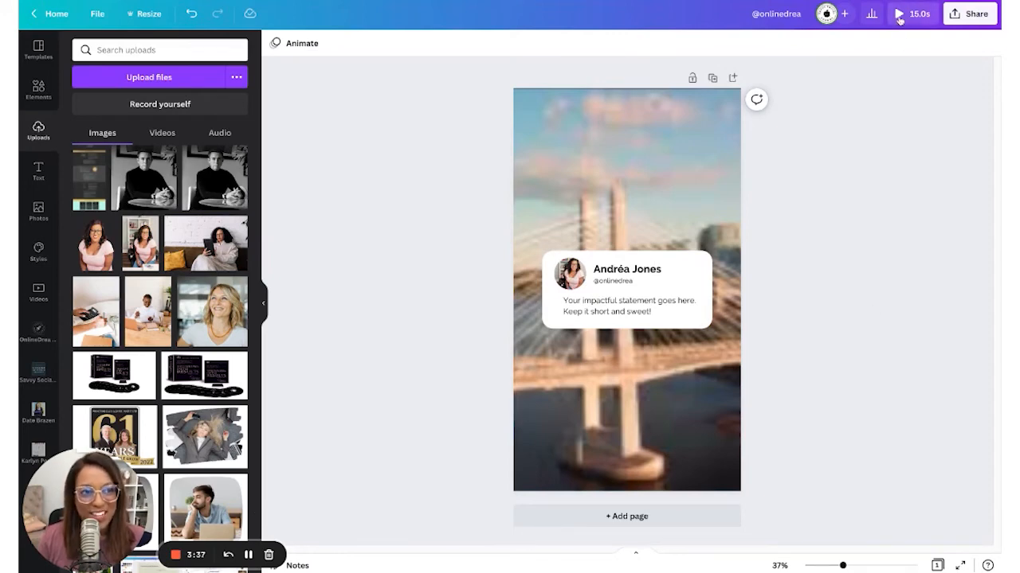
click(900, 16)
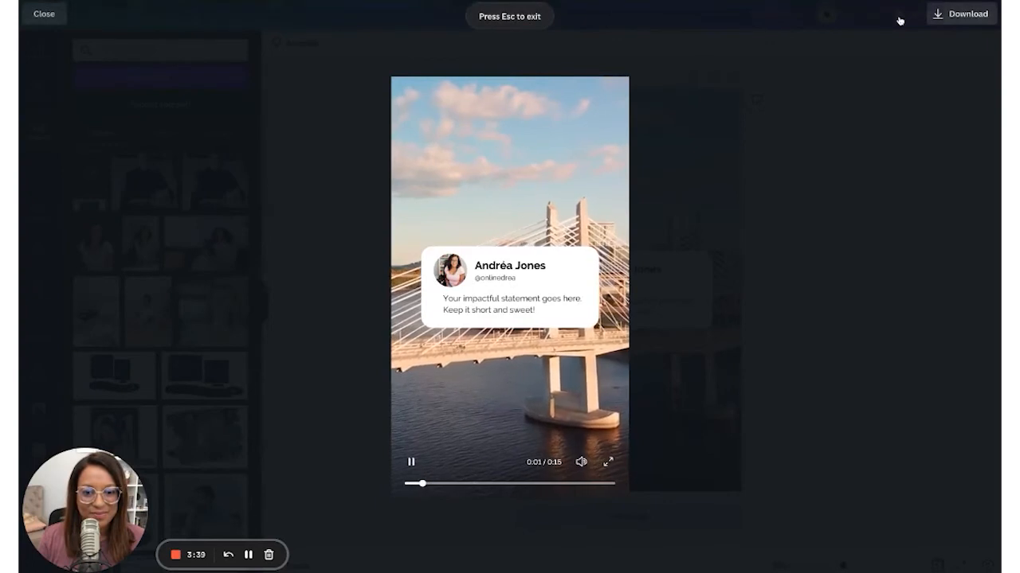